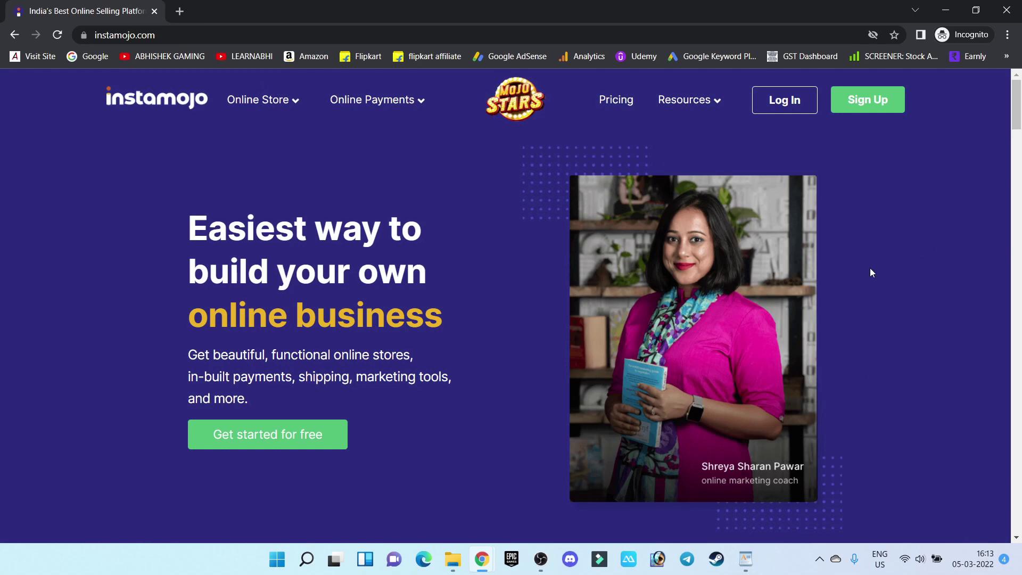
Step: Open the Instamojo business sign-up form and focus its password field
click(864, 105)
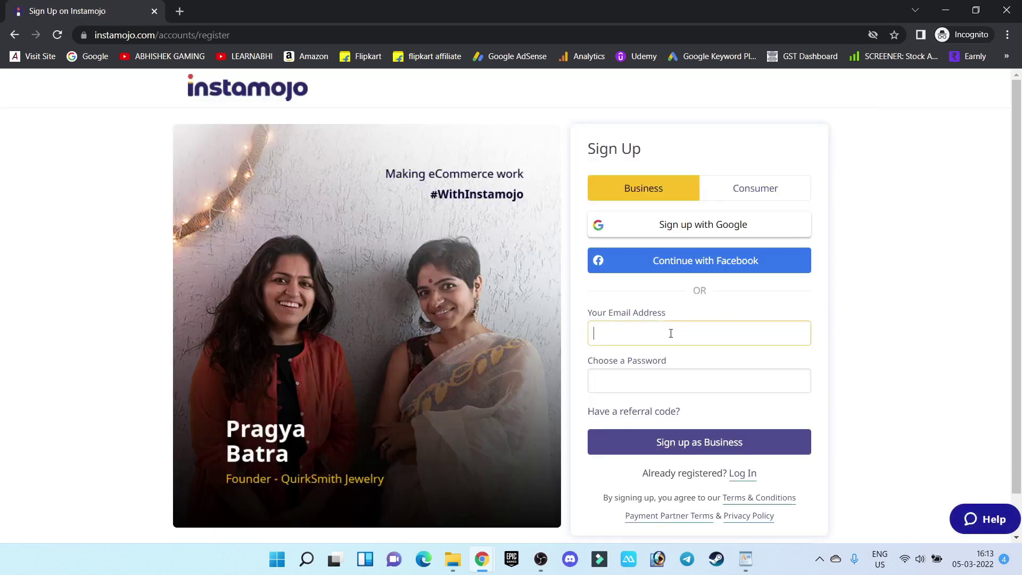
click(665, 392)
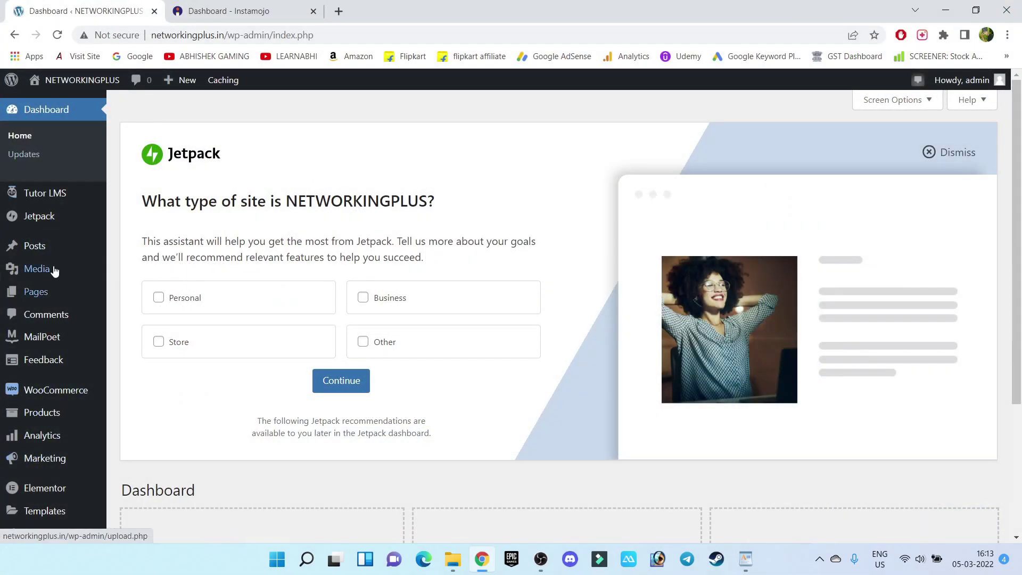
Step: Search the Add New plugins page for 'instamojo'
scroll(52, 335, down, 4)
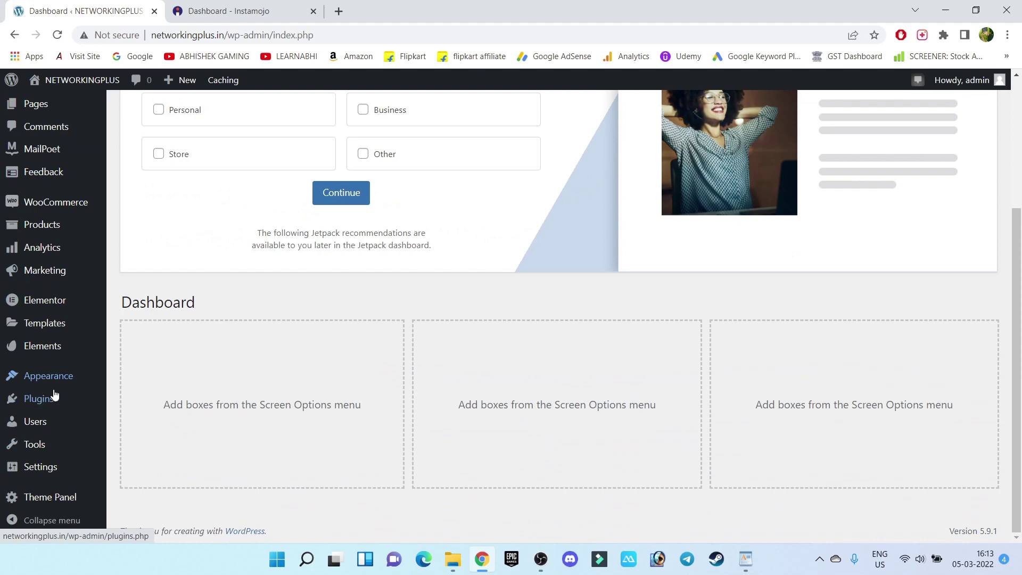
mouse_move(52, 404)
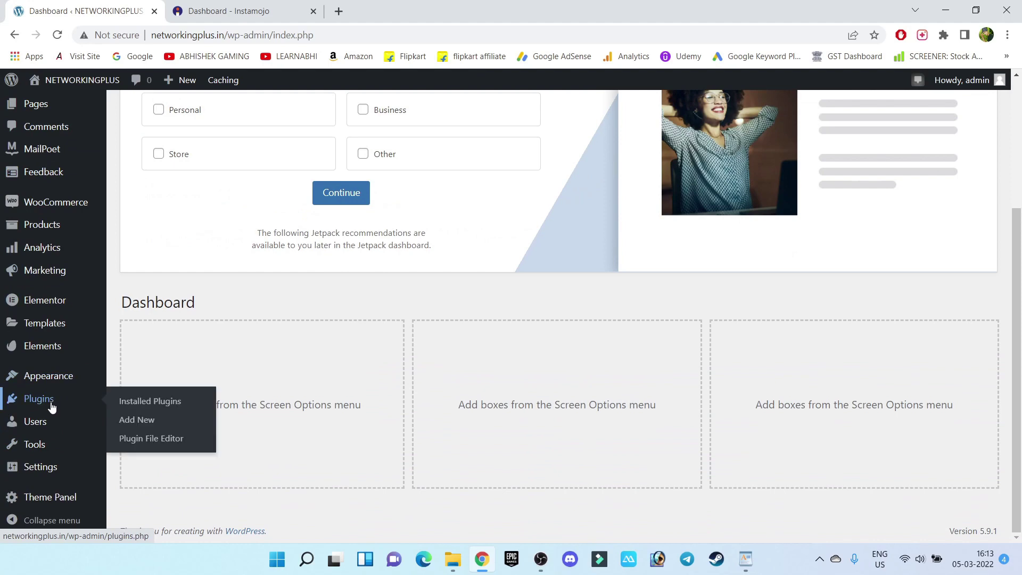
click(146, 424)
click(826, 151)
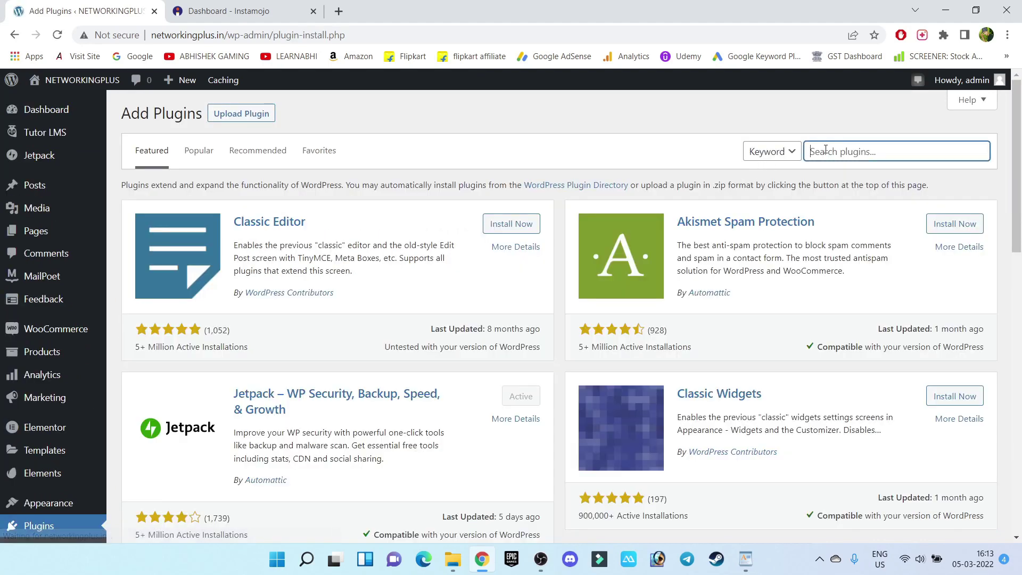
text(instamojo)
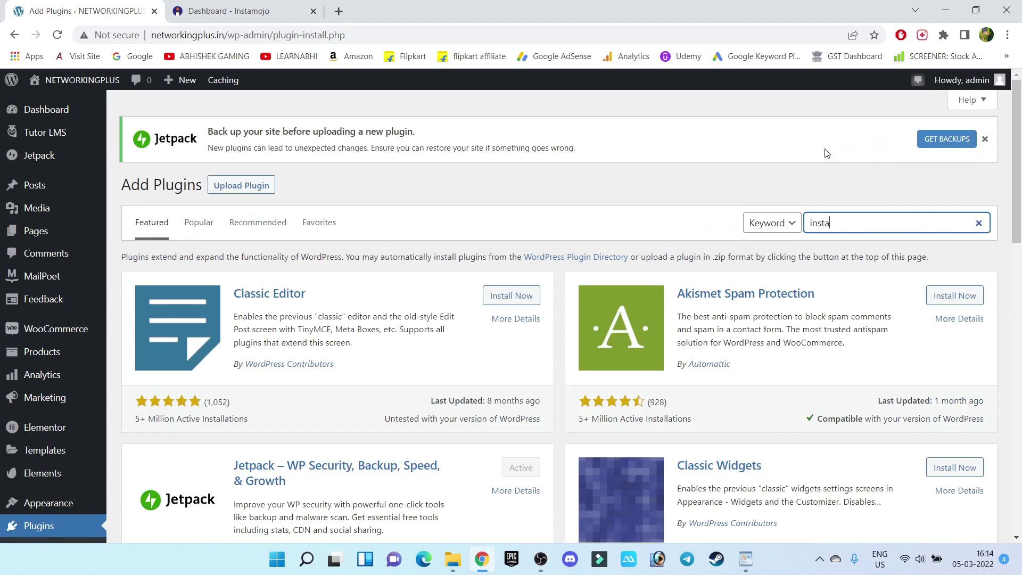
Step: Install and activate the Instamojo for WooCommerce plugin
scroll(541, 206, down, 4)
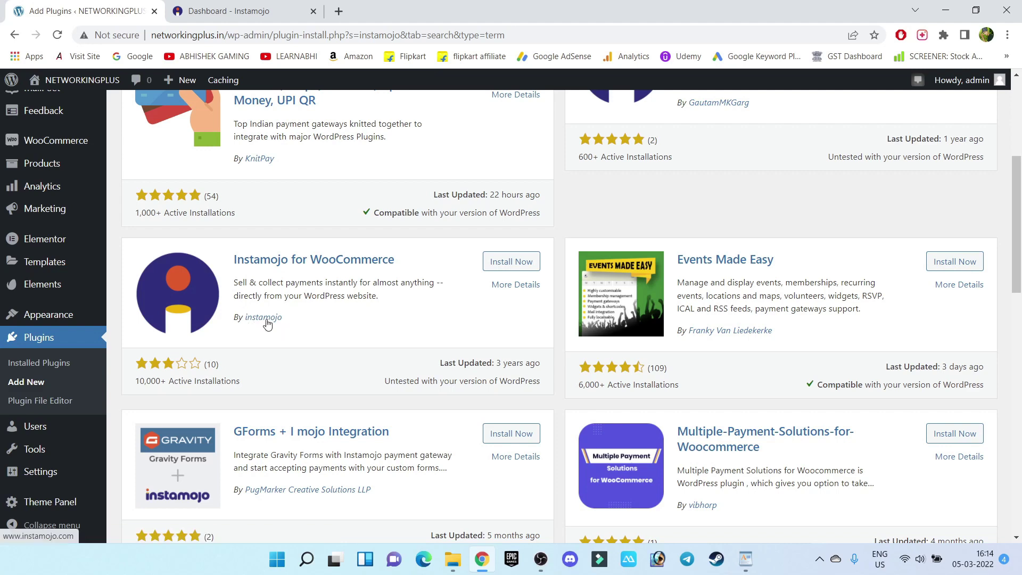
click(521, 264)
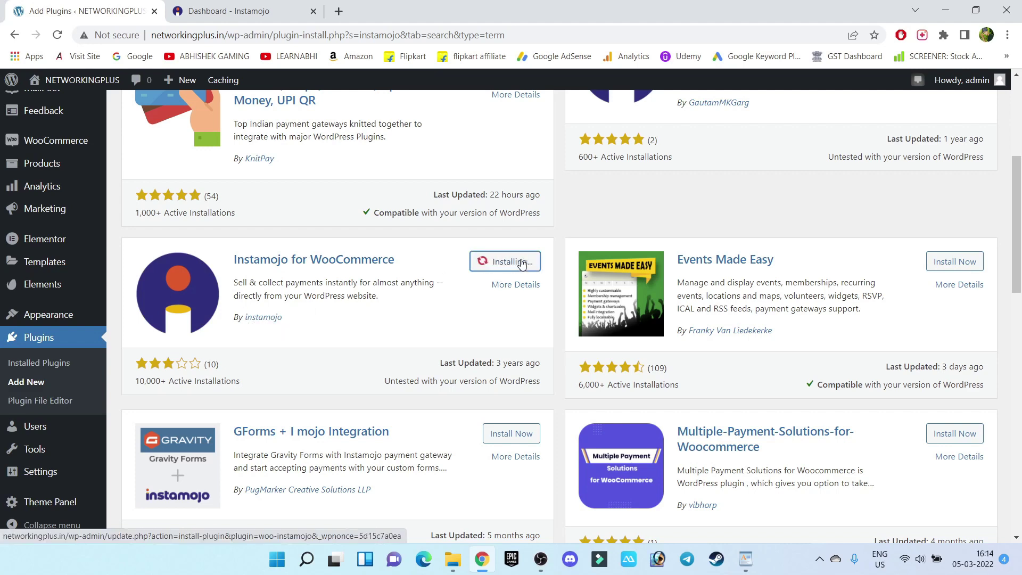
click(520, 270)
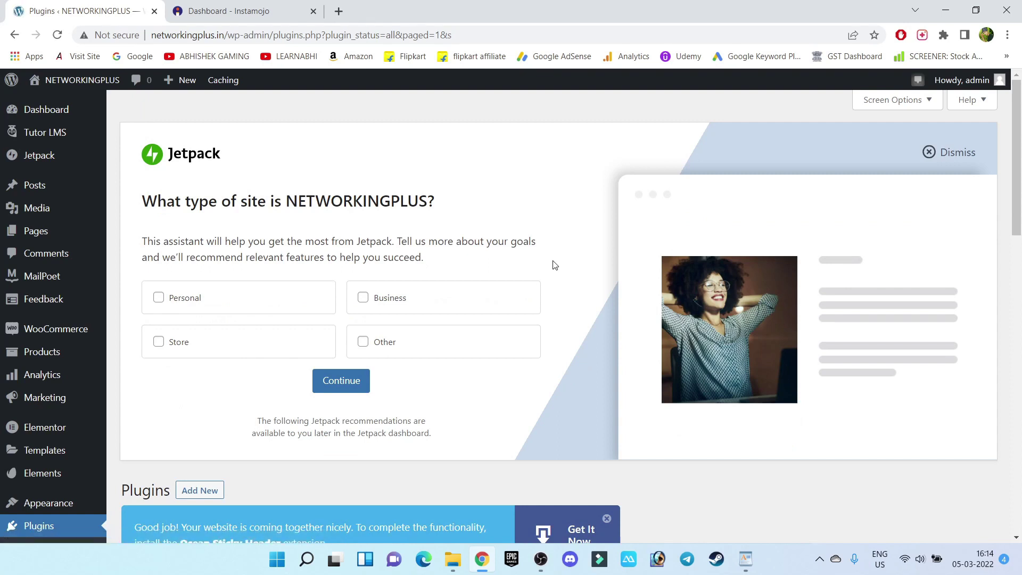
Step: Show WooCommerce Settings > Payments and locate the enabled Instamojo gateway
mouse_move(29, 329)
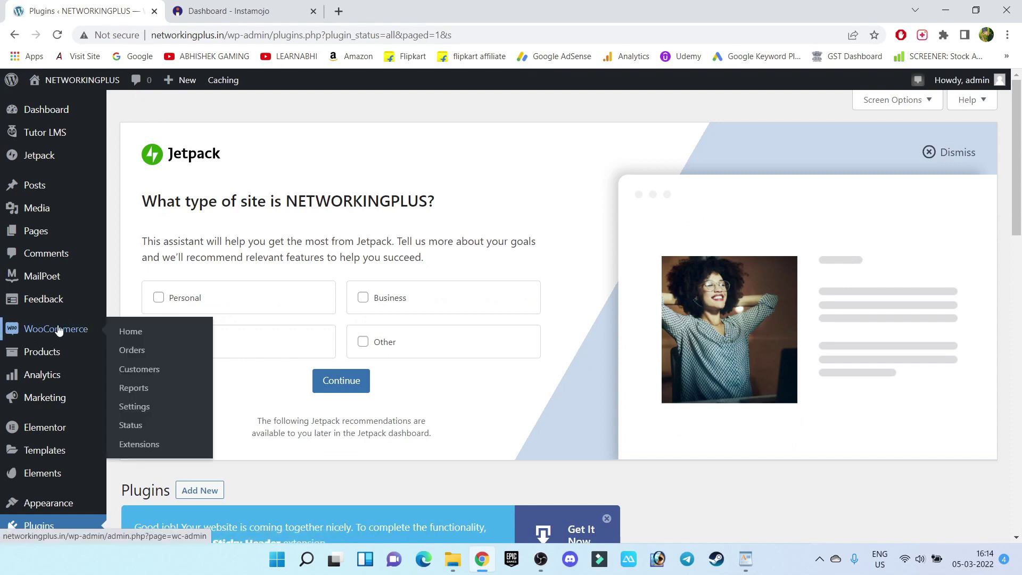
click(137, 410)
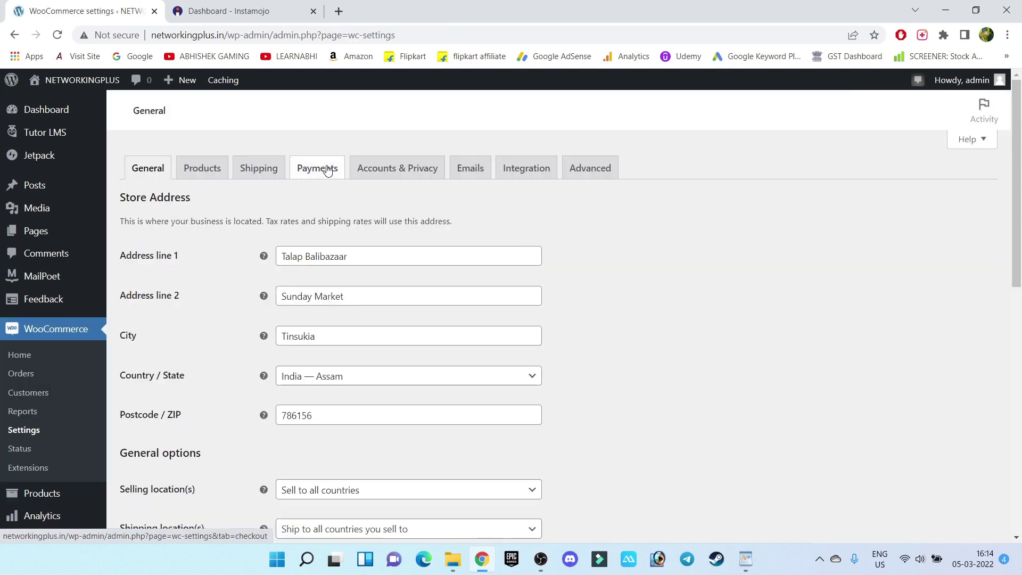
click(327, 170)
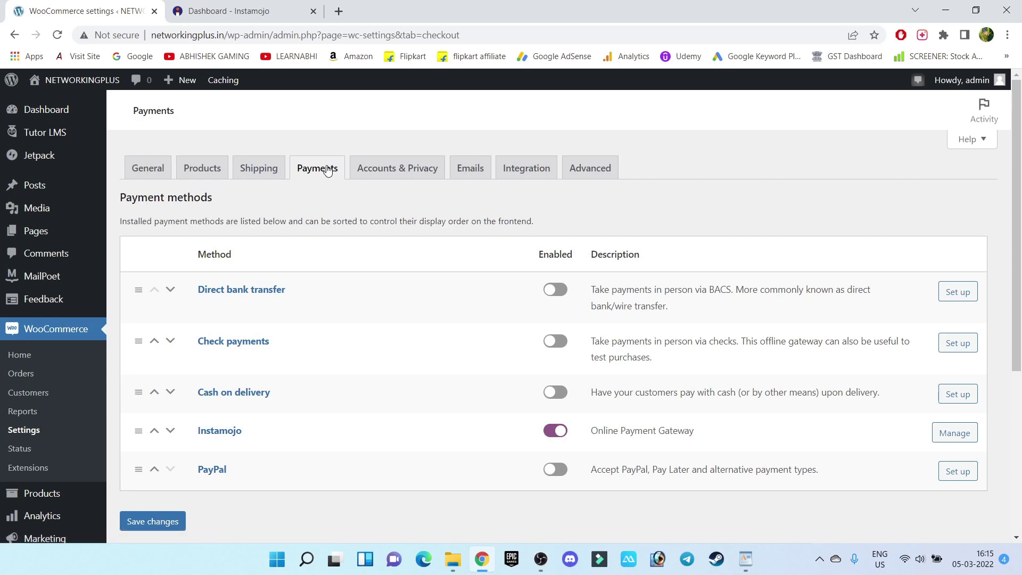
drag(257, 438, 198, 432)
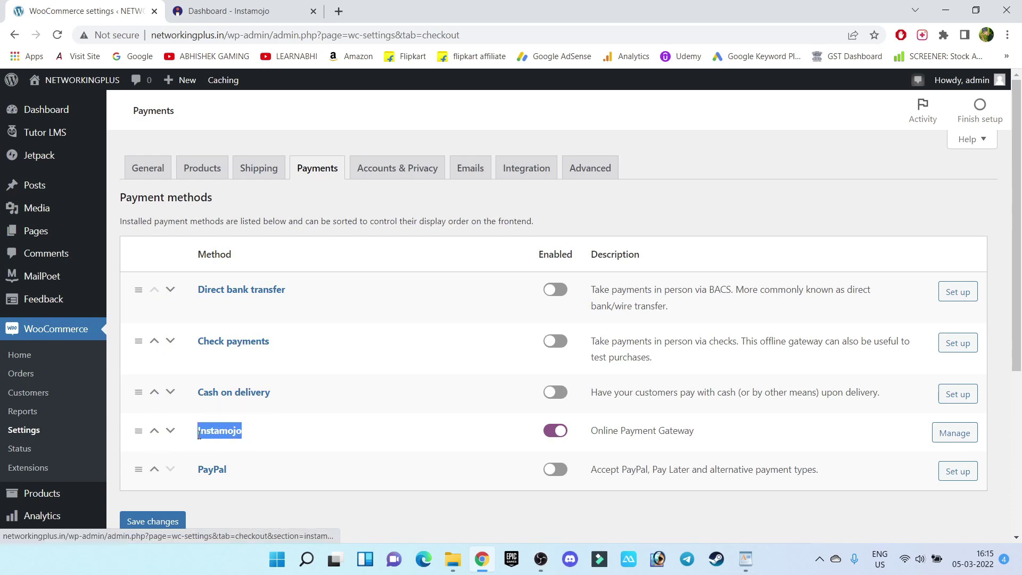
click(300, 430)
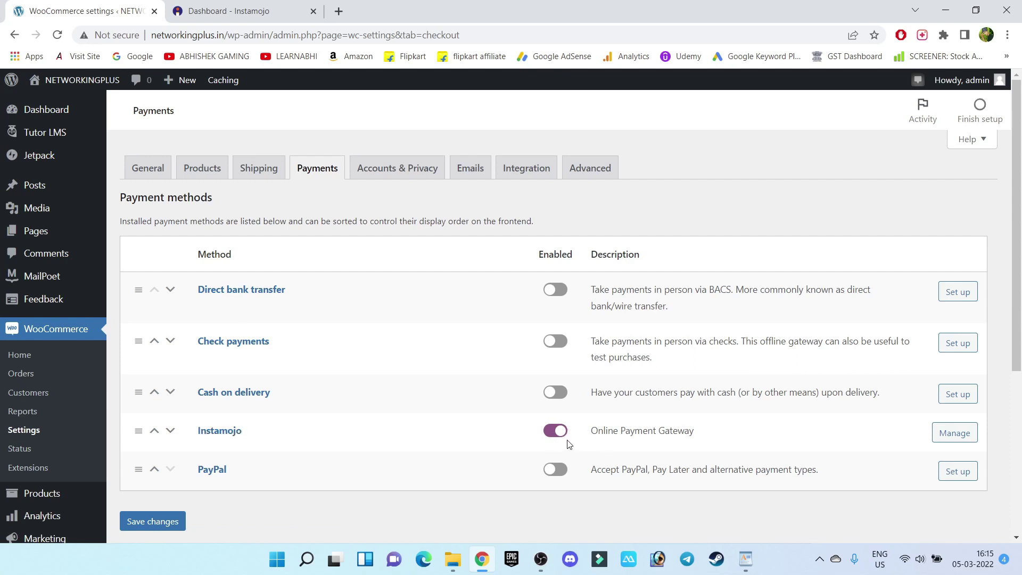
Step: Open Instamojo's gateway settings, check the empty Client ID and Client Secret, then go to the Instamojo dashboard
click(968, 437)
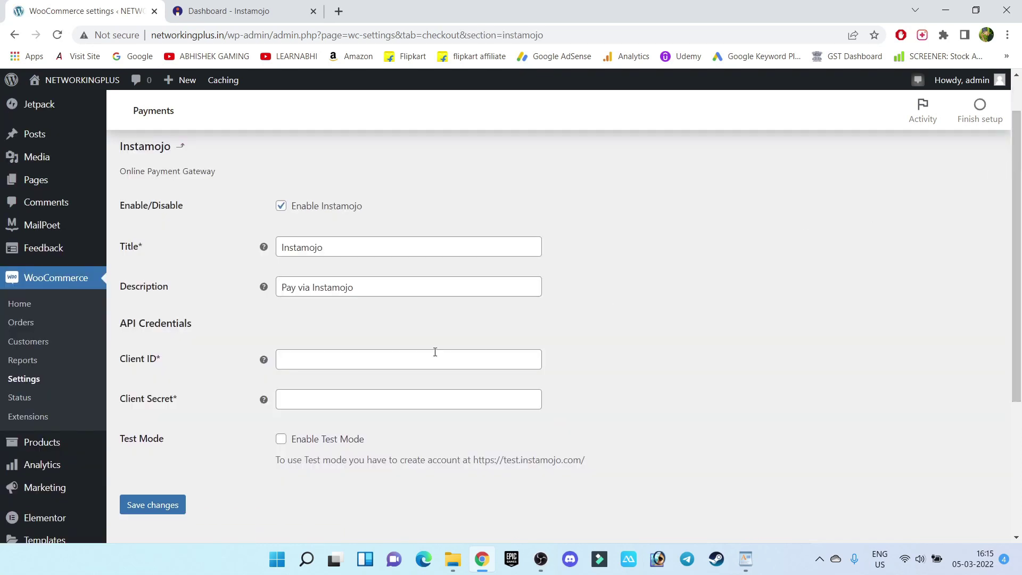
click(293, 355)
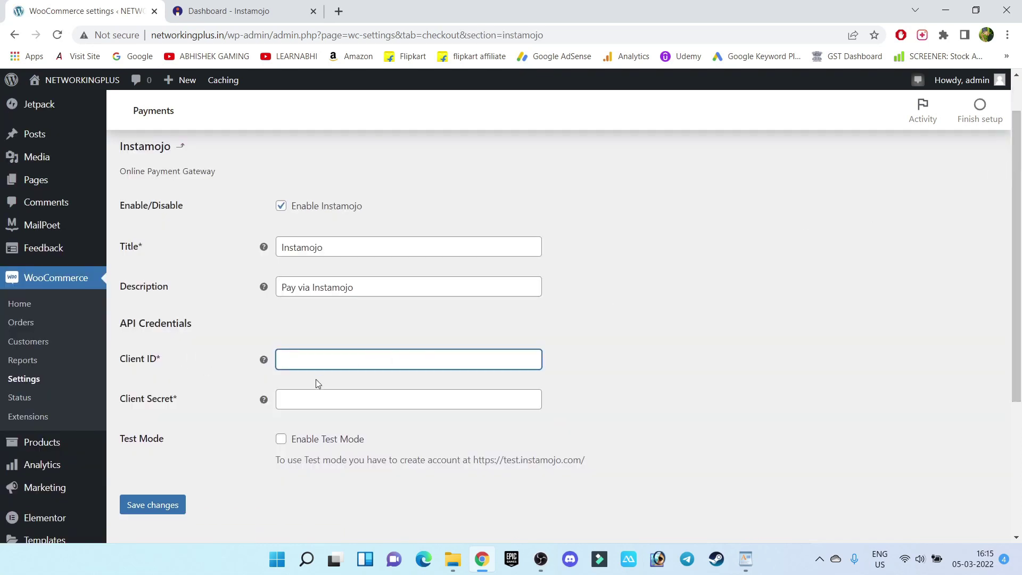
click(324, 391)
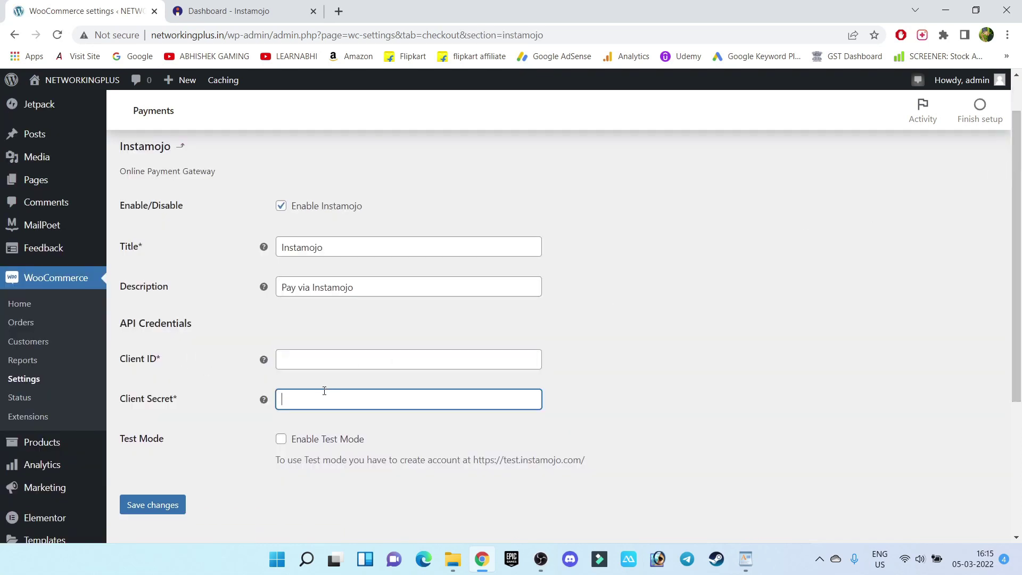
click(331, 358)
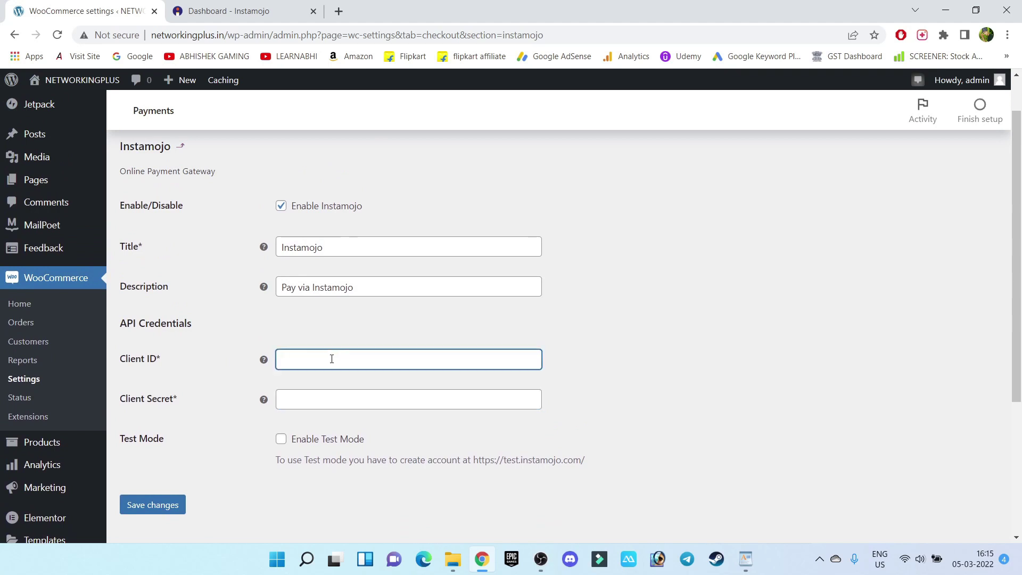
click(166, 363)
drag(166, 364, 122, 378)
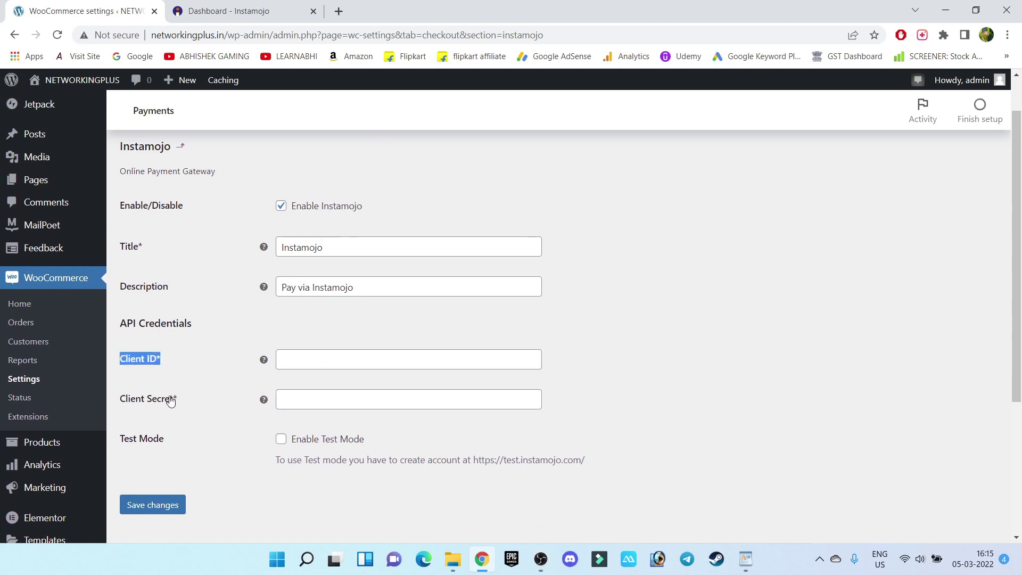
drag(183, 402, 107, 406)
click(360, 358)
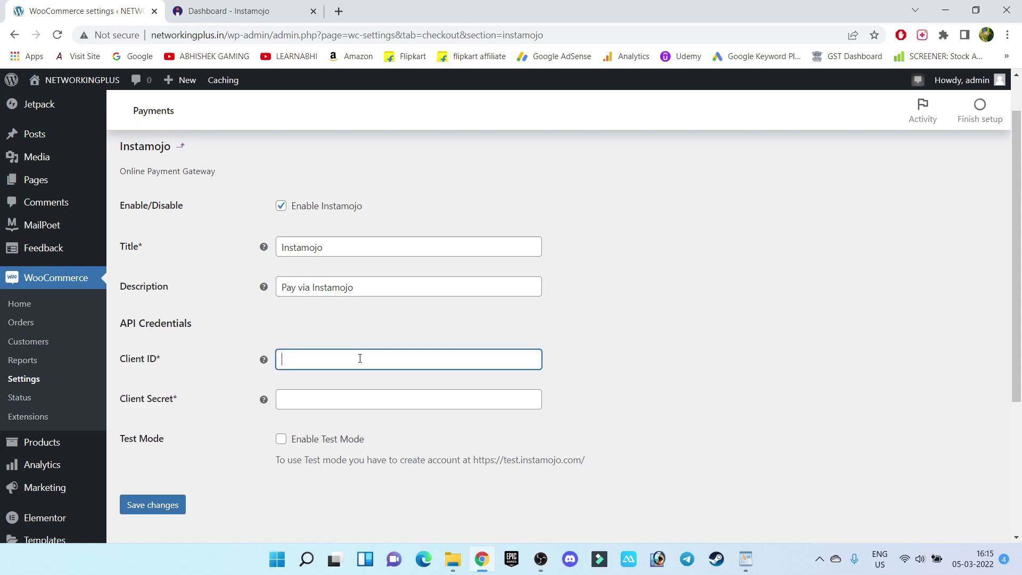
click(245, 5)
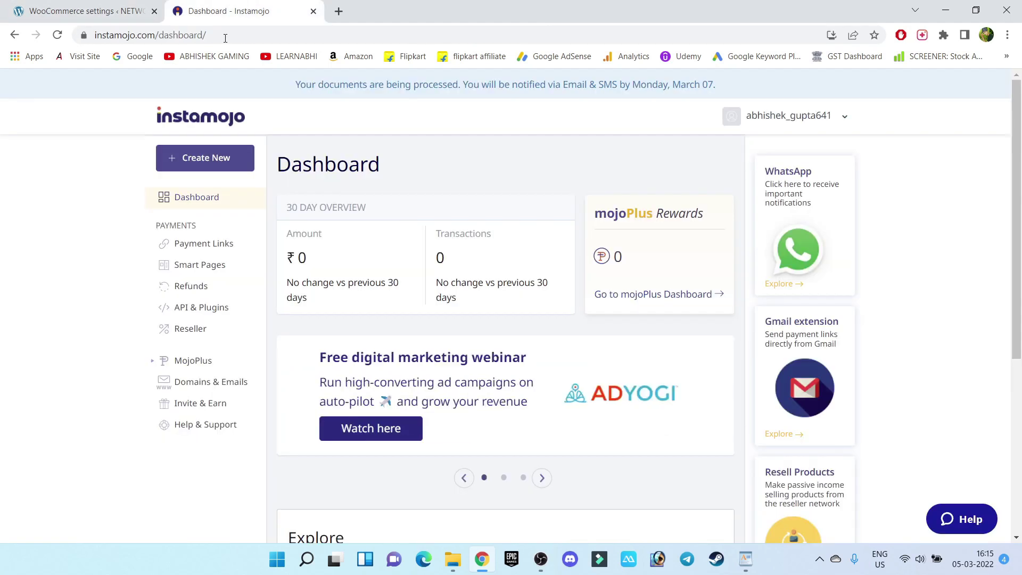
Step: Go to API & Plugins and open the Platform/Framework dropdown under Generate Credentials
click(207, 314)
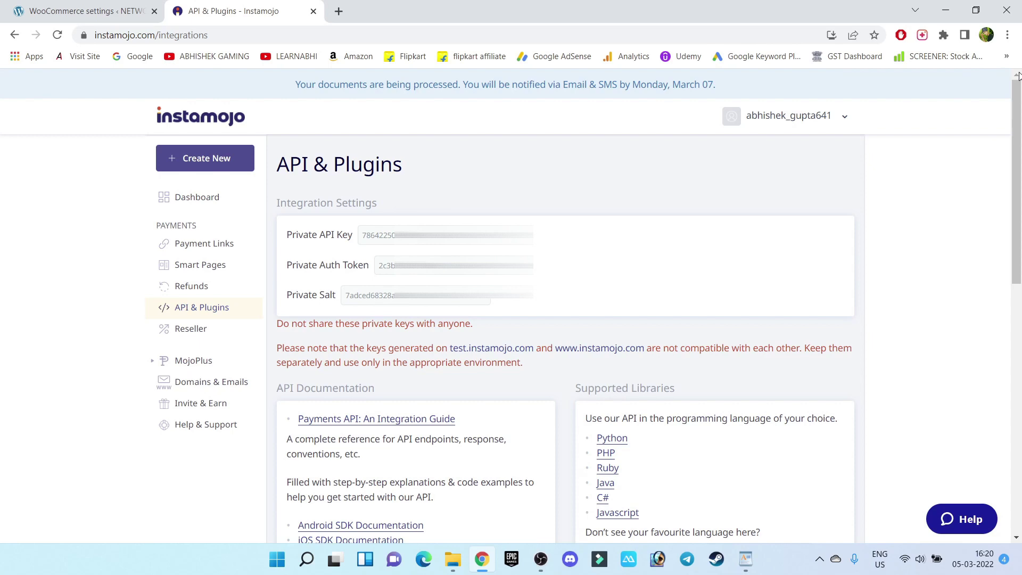
drag(1017, 77, 1017, 322)
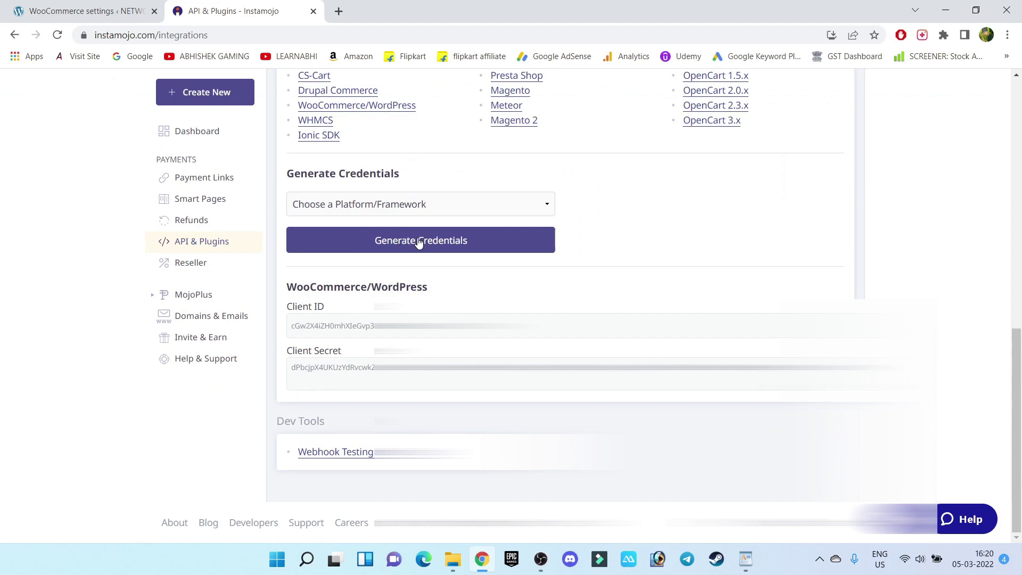
click(507, 210)
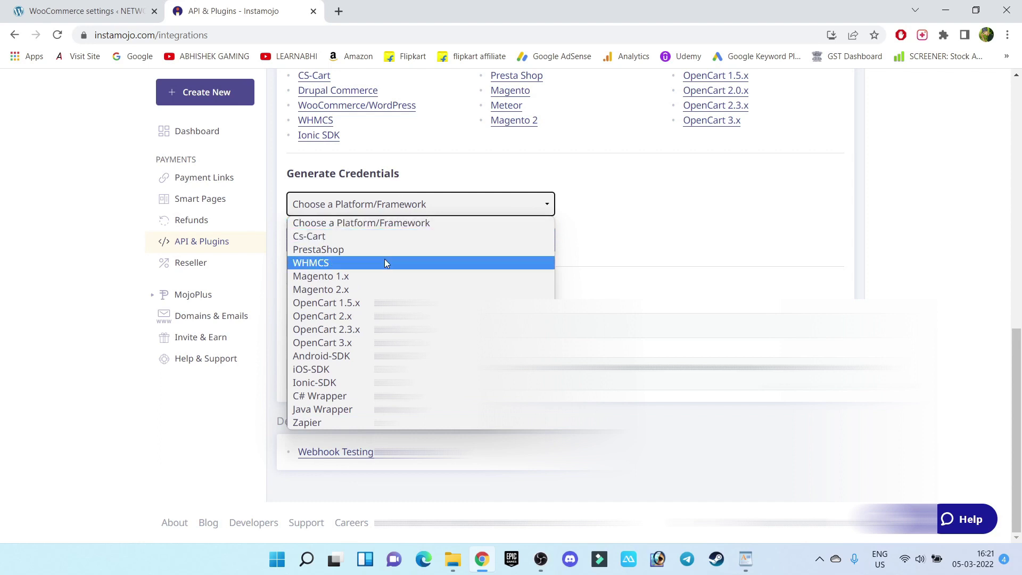
Step: Copy the WooCommerce/WordPress Client ID and go back to the WooCommerce settings
click(685, 252)
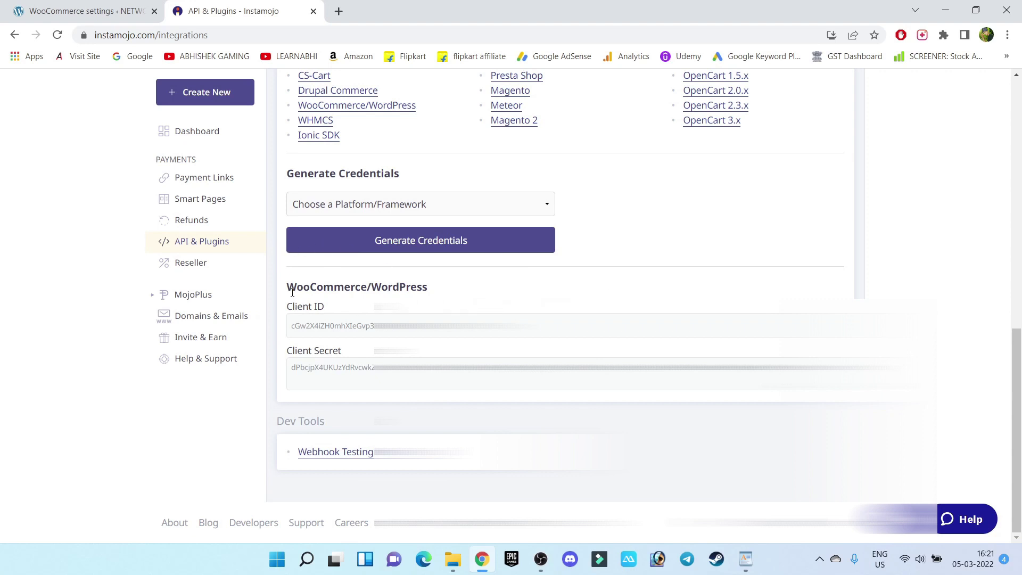
drag(288, 292, 440, 296)
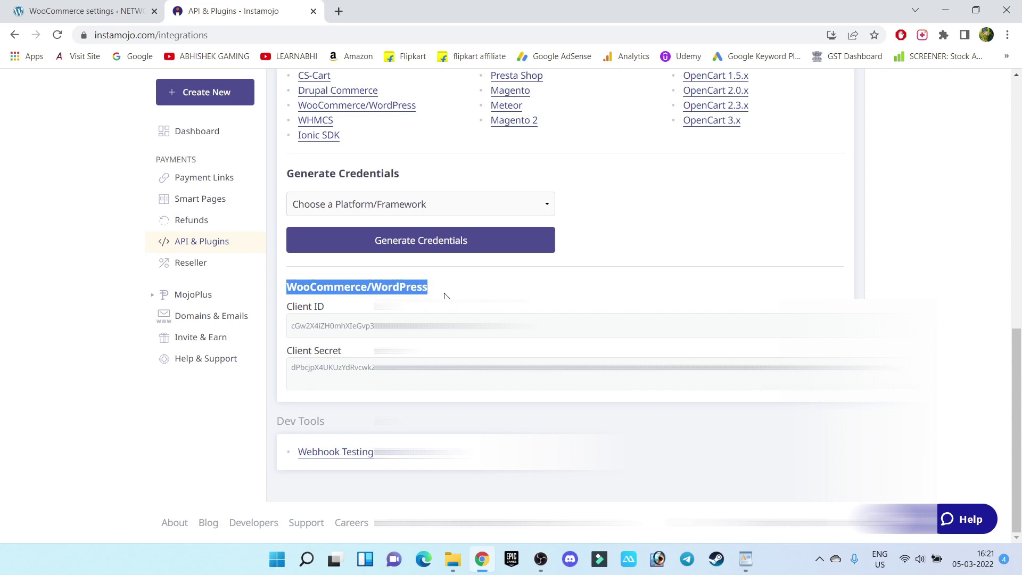
click(446, 296)
drag(532, 326, 284, 332)
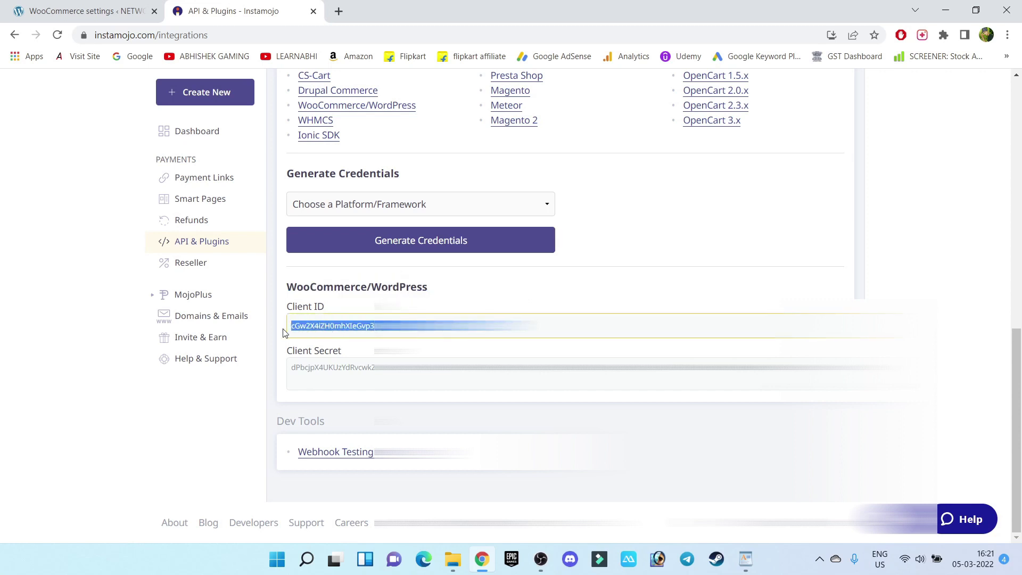
drag(293, 370, 900, 368)
click(417, 294)
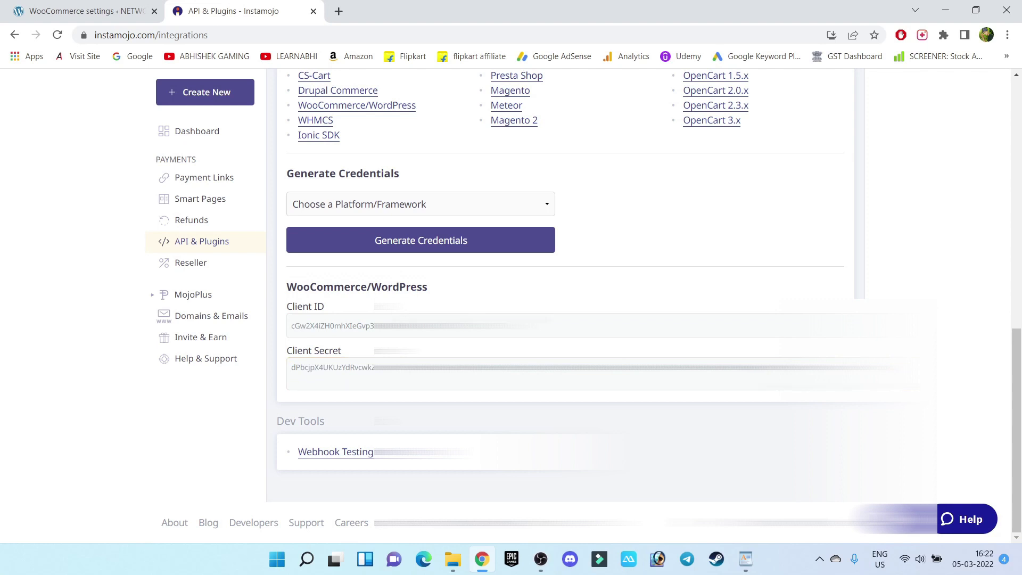
drag(527, 324, 285, 323)
right_click(358, 327)
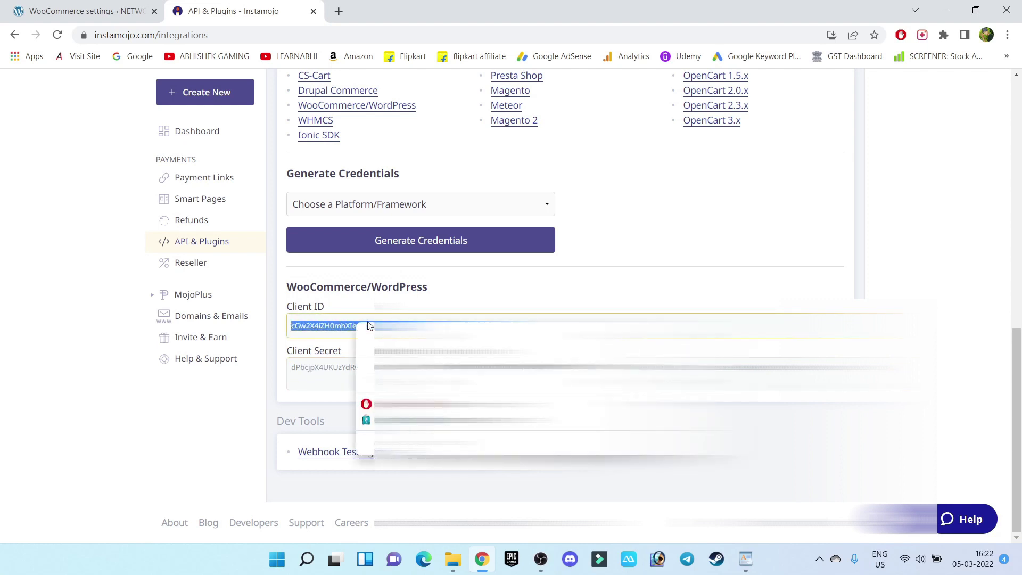
click(373, 333)
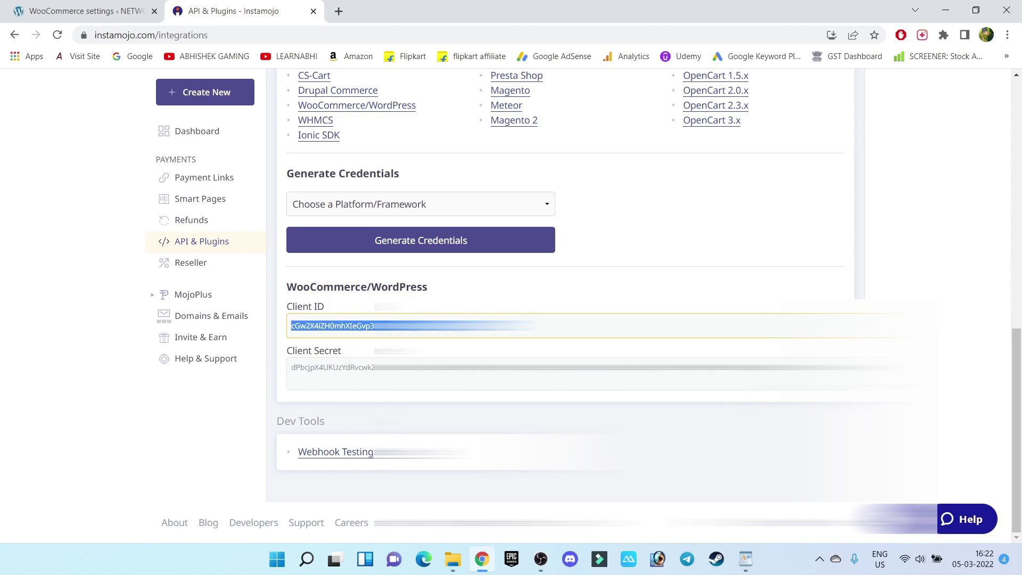
click(71, 3)
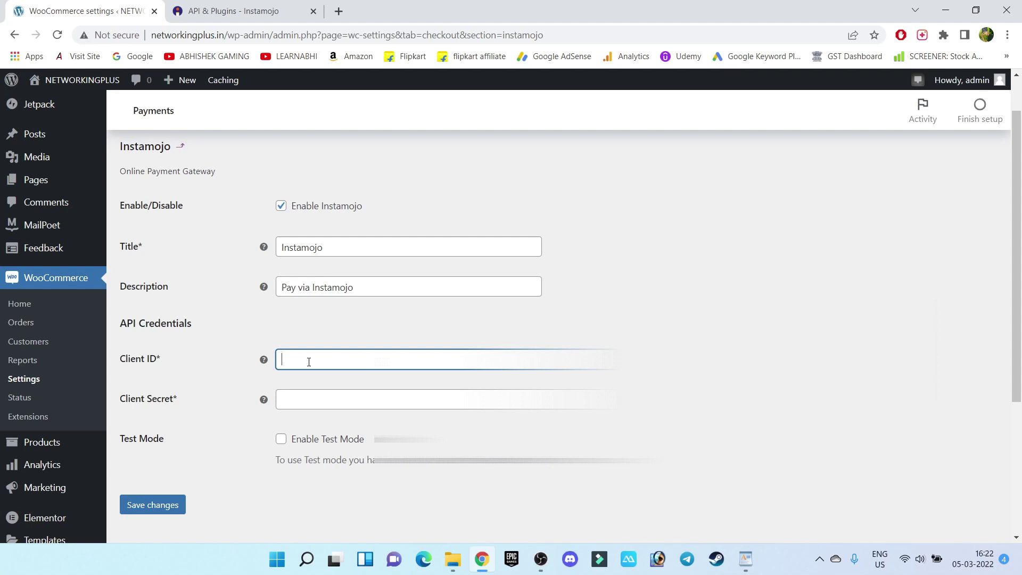
Step: Paste the Client ID, then copy the Client Secret from Instamojo and paste it in
key(ctrl+v)
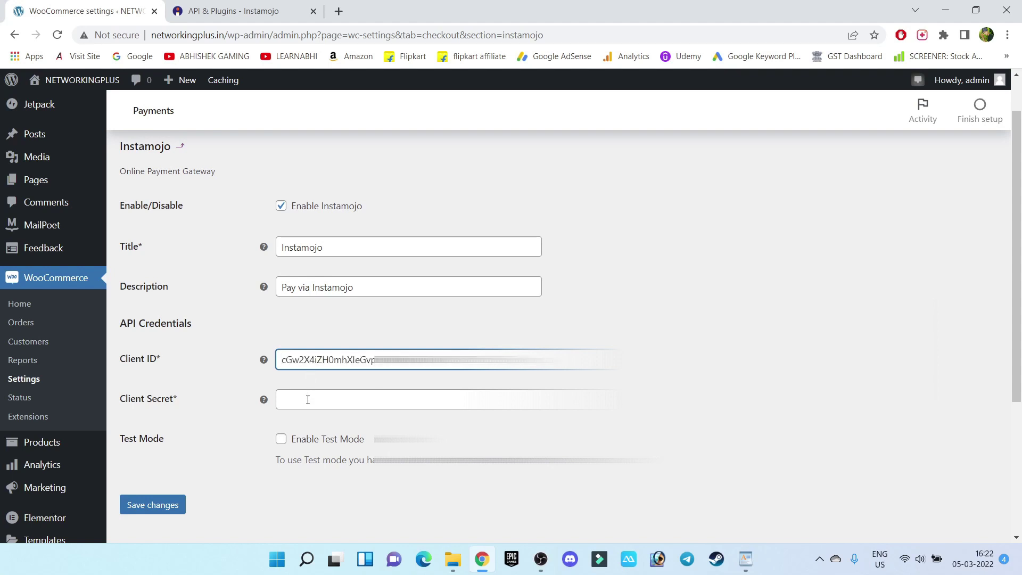
click(307, 400)
click(215, 11)
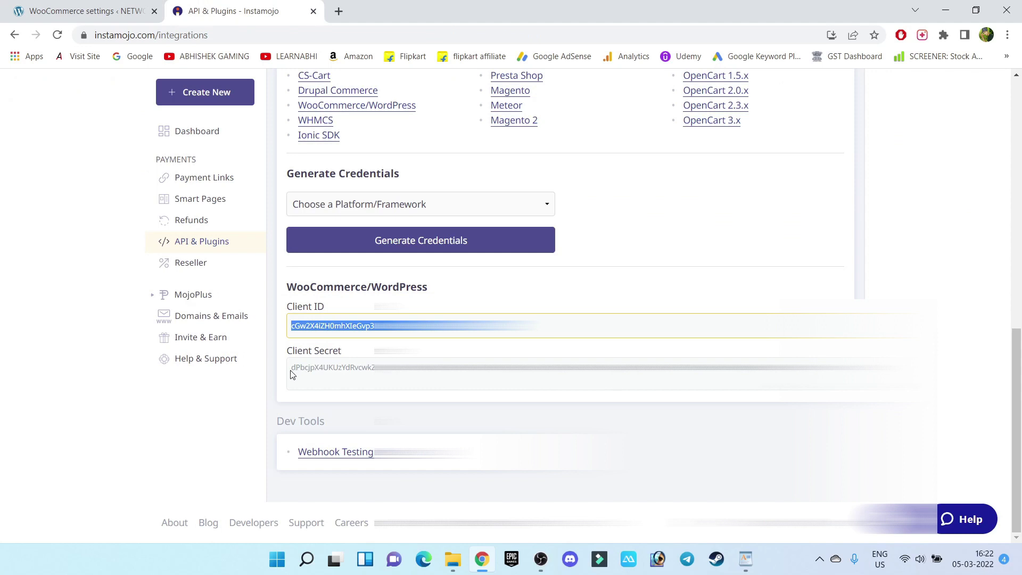
drag(292, 371, 915, 369)
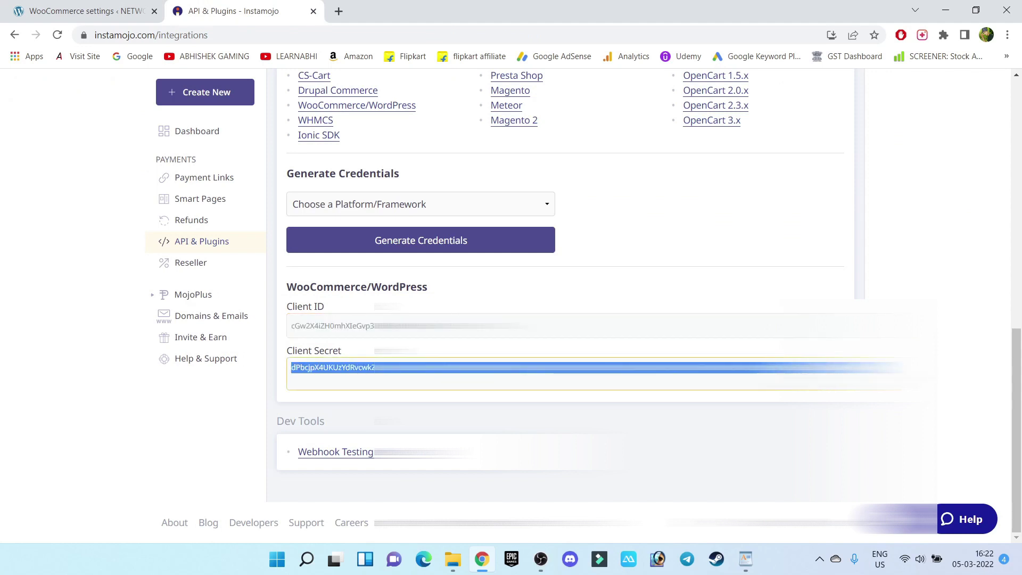
right_click(916, 368)
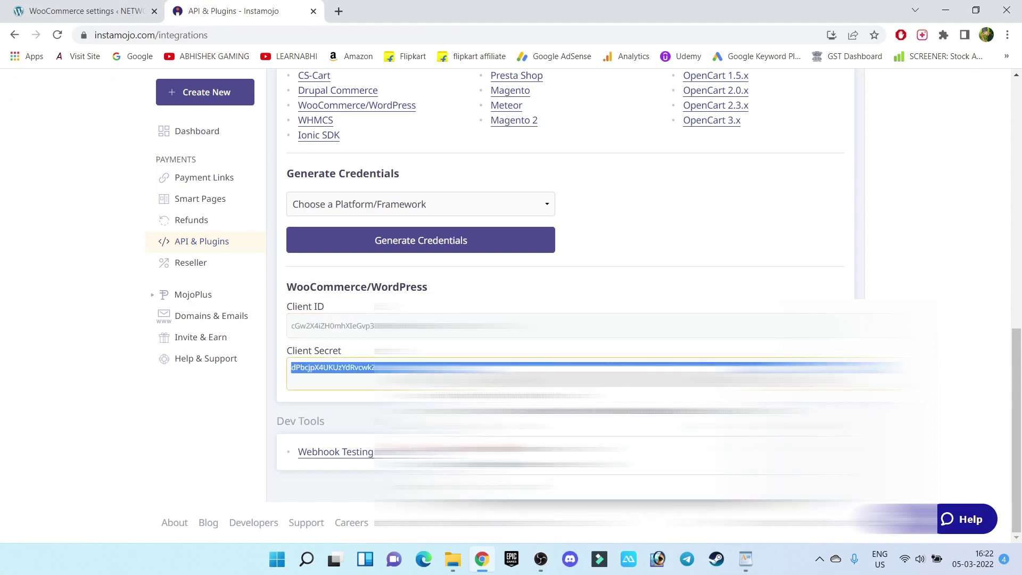
click(937, 405)
click(111, 10)
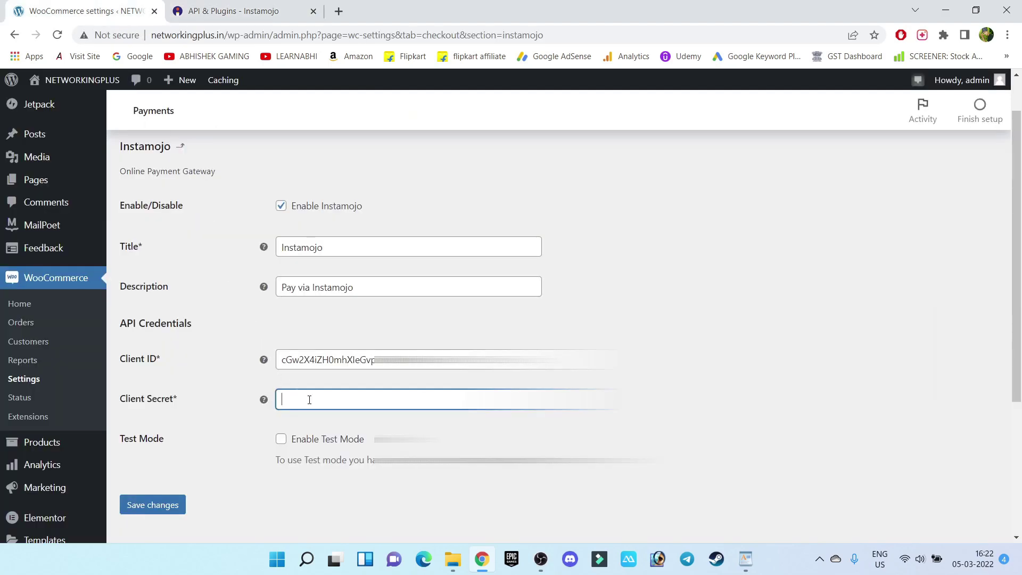
key(ctrl+v)
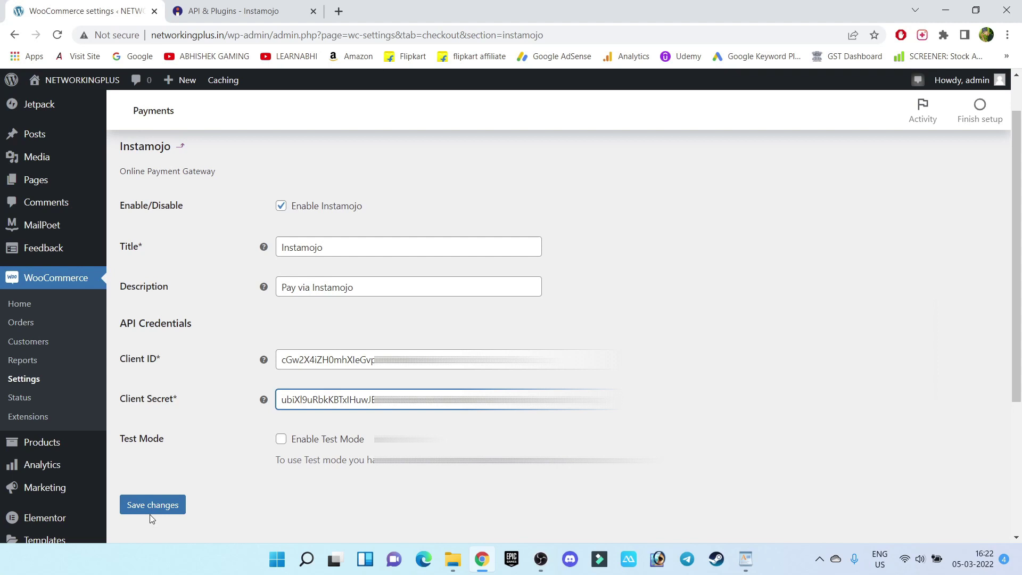
Step: Save the Instamojo gateway settings and open a new incognito window
click(156, 510)
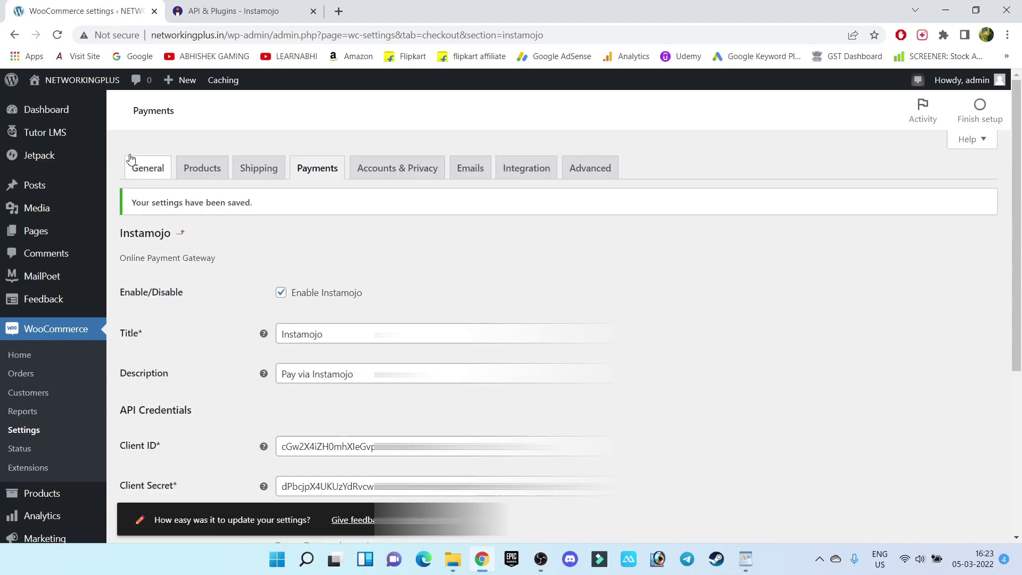
click(1008, 35)
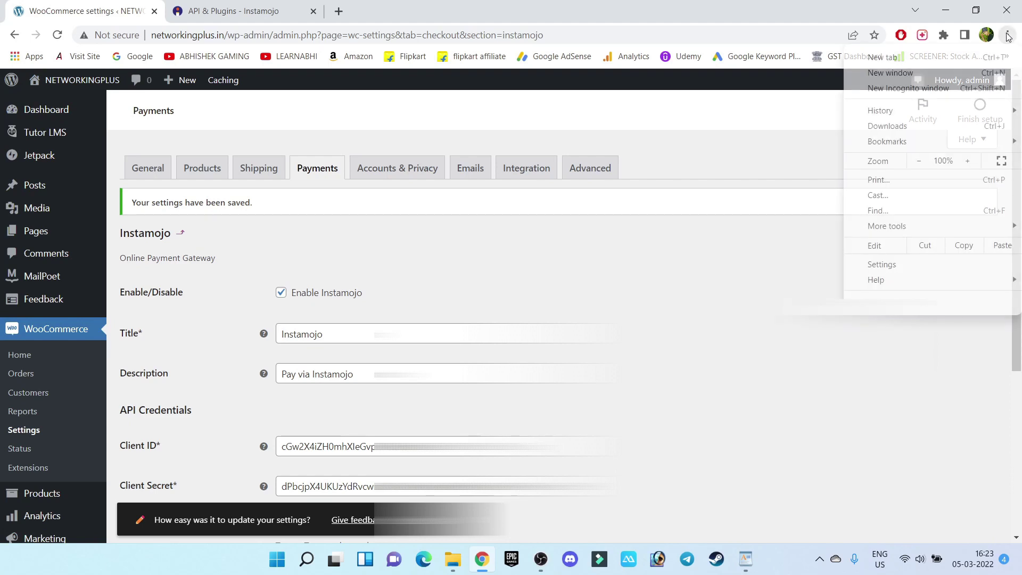
click(910, 89)
Step: Load networkingplus.in and add the ₹499.00 CISCO CCNA 200-301 course to the cart
text(networkingplus.in)
key(Return)
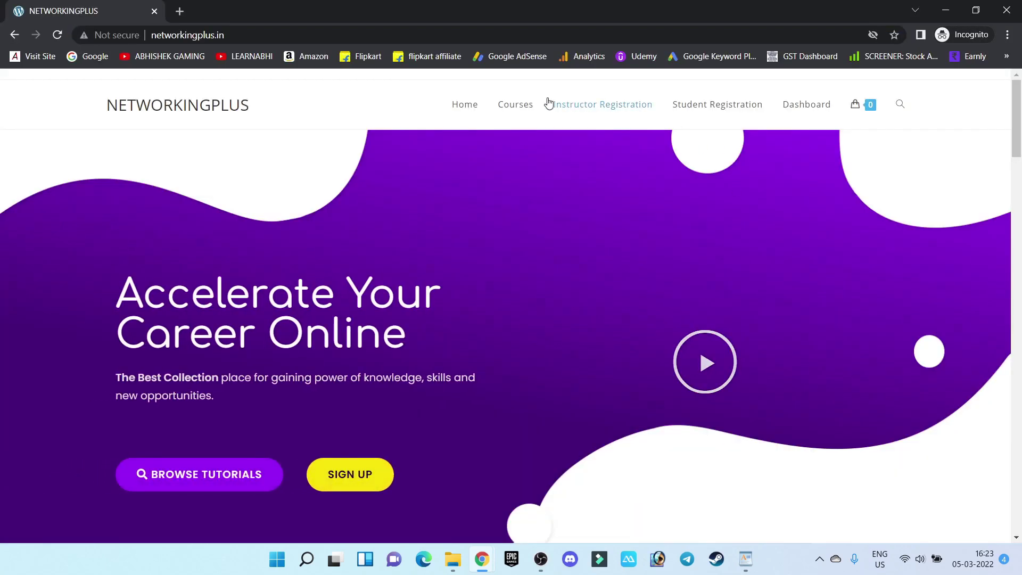
click(520, 106)
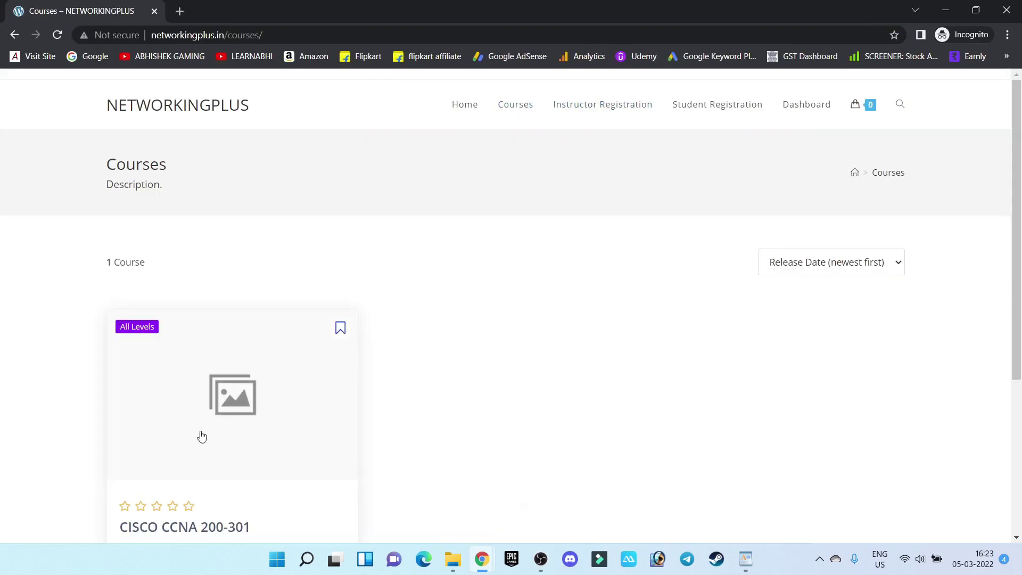
click(216, 438)
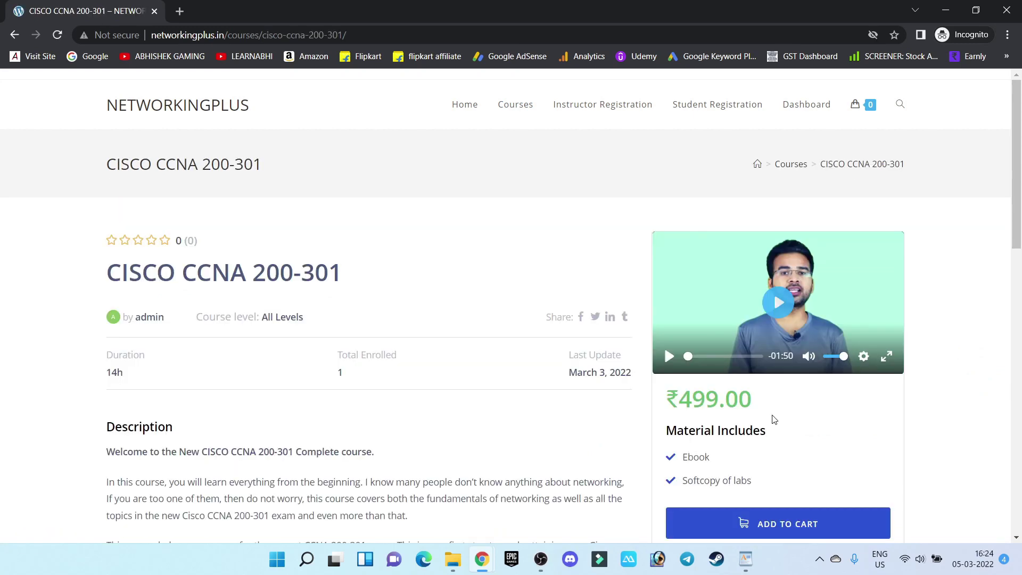
drag(760, 407, 670, 401)
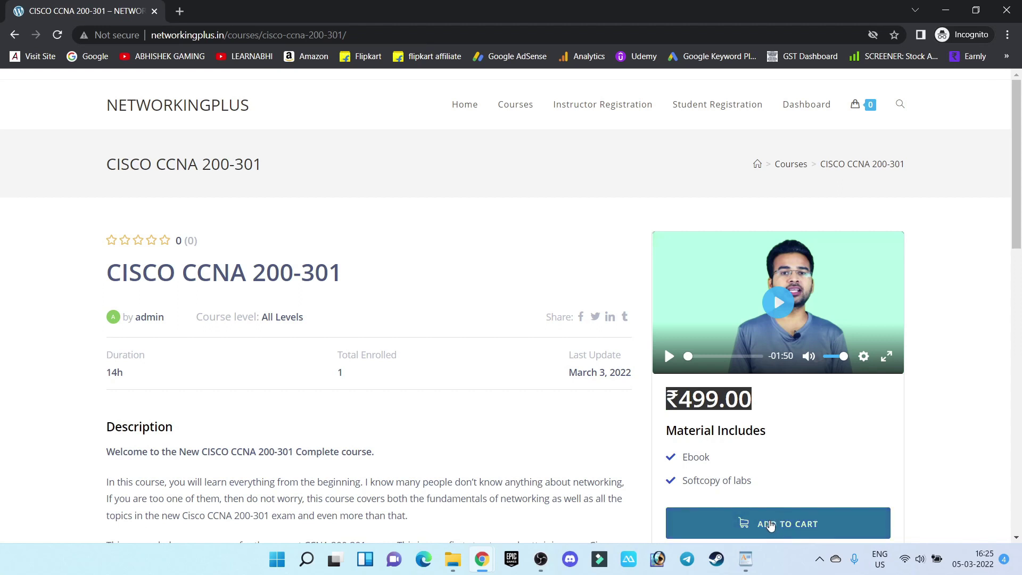
click(771, 526)
Step: Proceed from the cart preview to checkout and find the billing form
mouse_move(857, 109)
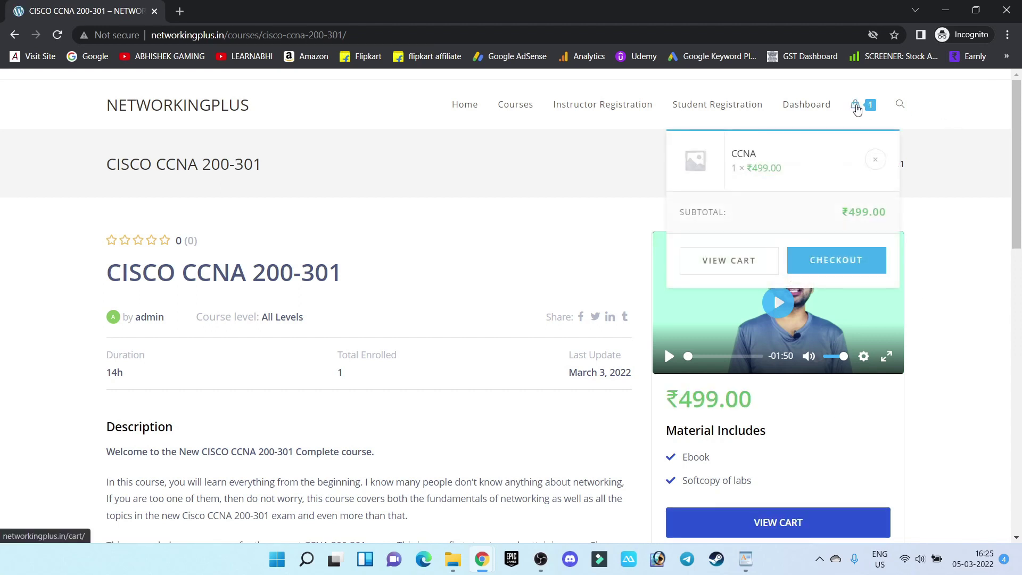
click(820, 260)
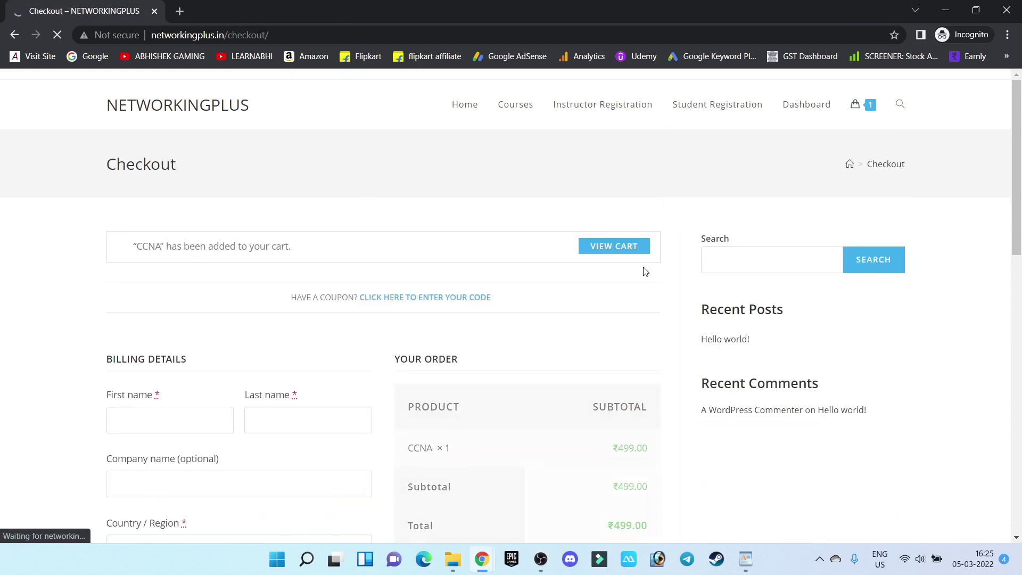
scroll(645, 272, down, 5)
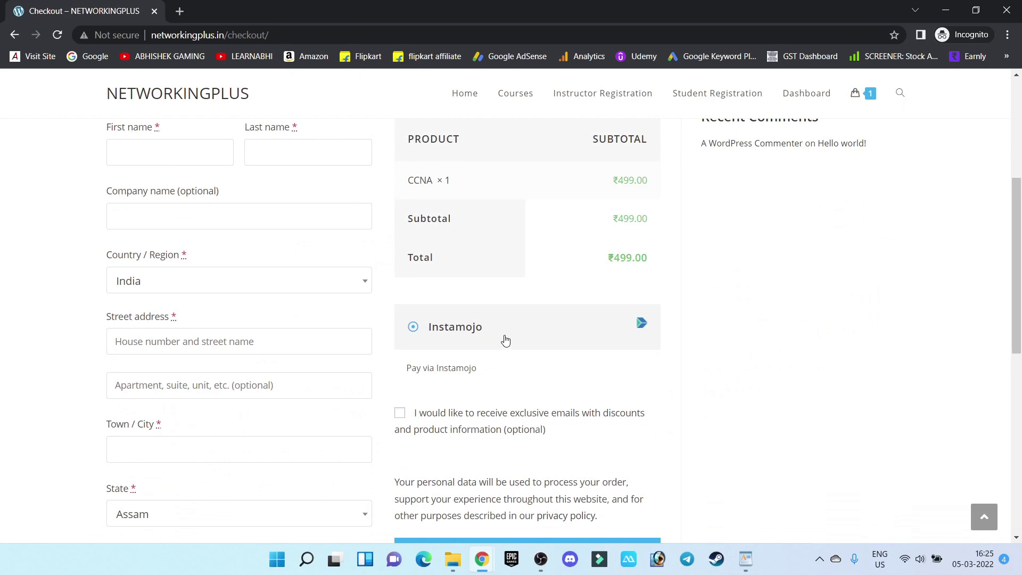
scroll(559, 335, down, 5)
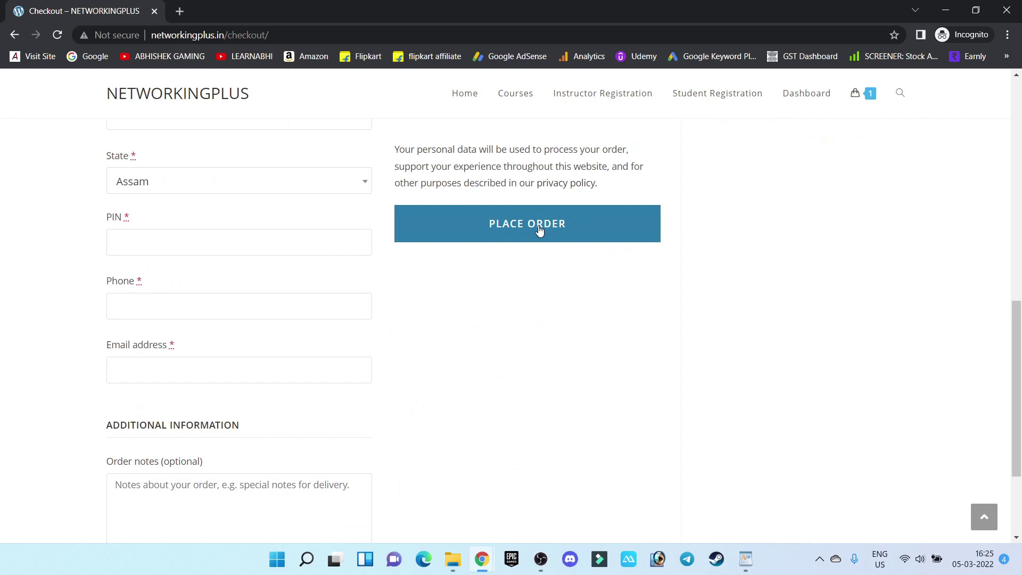
scroll(268, 275, up, 2)
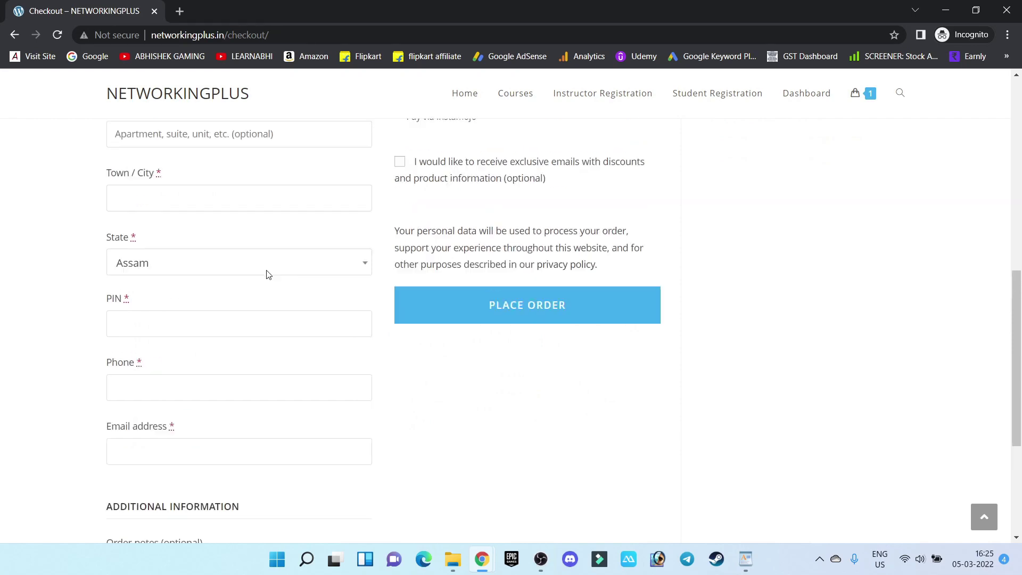
scroll(269, 275, up, 3)
click(250, 156)
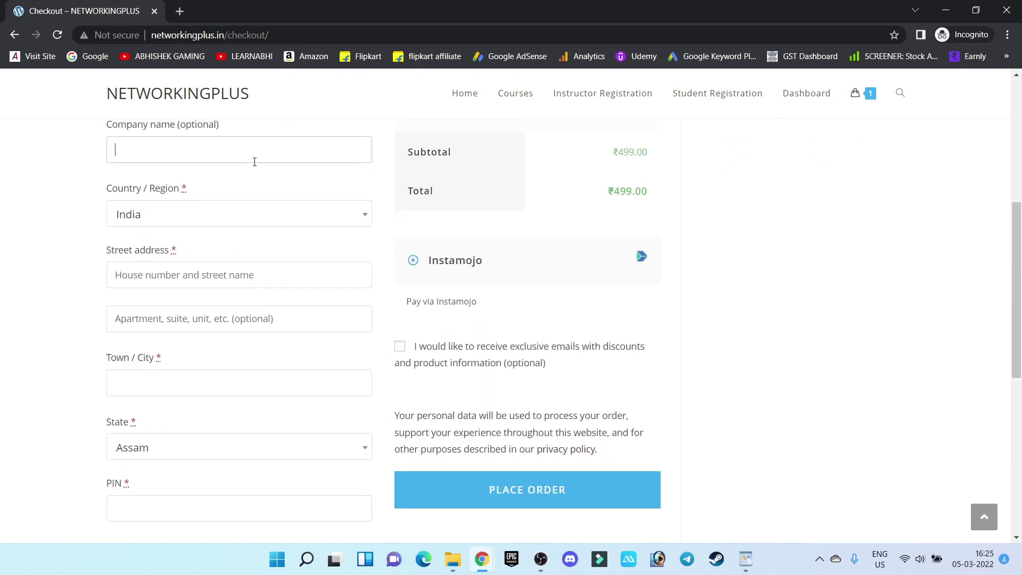
scroll(254, 160, up, 5)
scroll(179, 312, down, 1)
Step: Enter the test customer's first and last name, street address and town
click(166, 358)
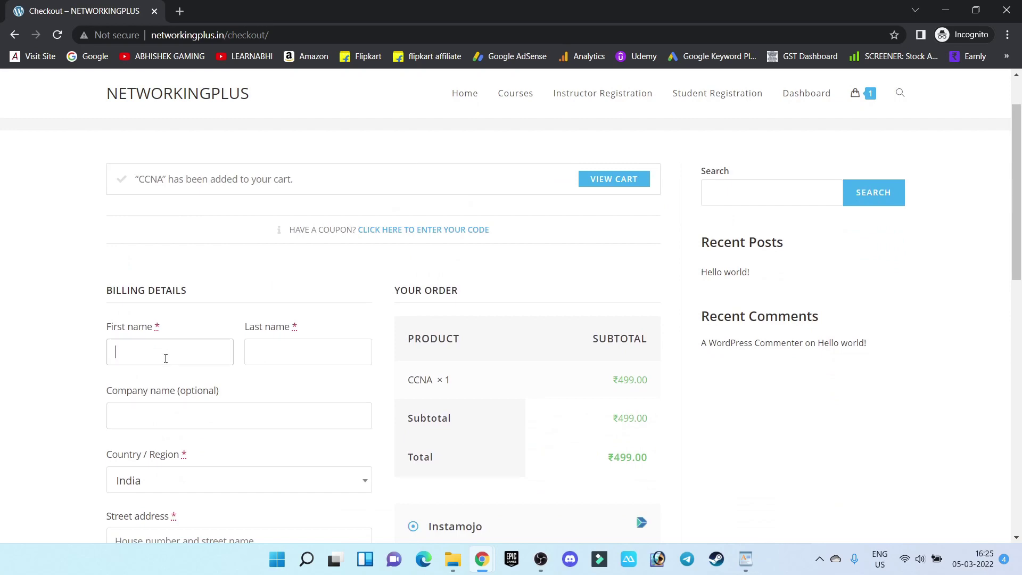
key(Tab)
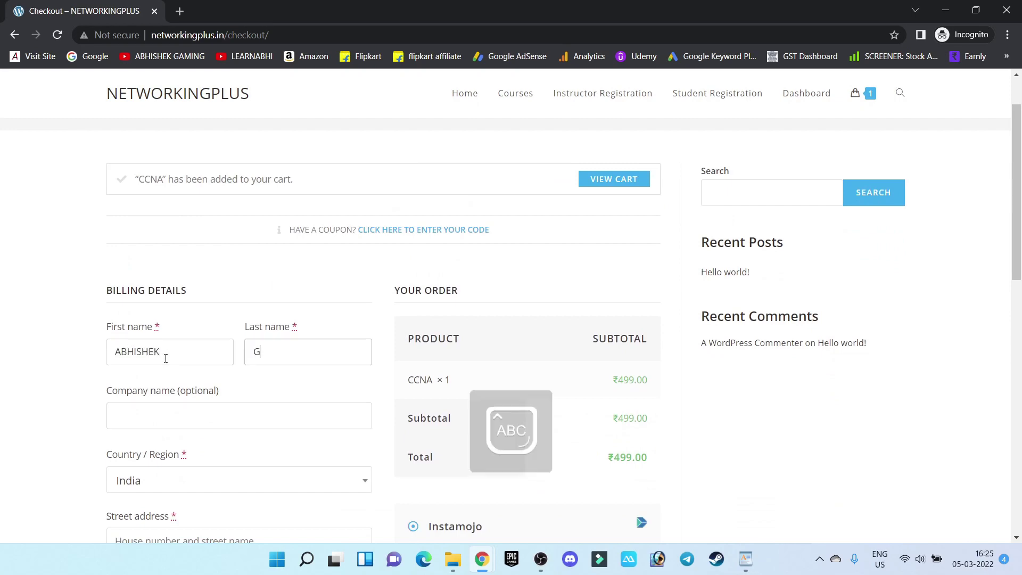
scroll(167, 362, down, 1)
key(Tab)
key(Tab)
key(Tab)
text(DFDFD)
click(190, 427)
text(TINSUKIA)
scroll(189, 426, down, 4)
Step: Enter the billing PIN code, phone number and e-mail address
click(190, 358)
text(786156)
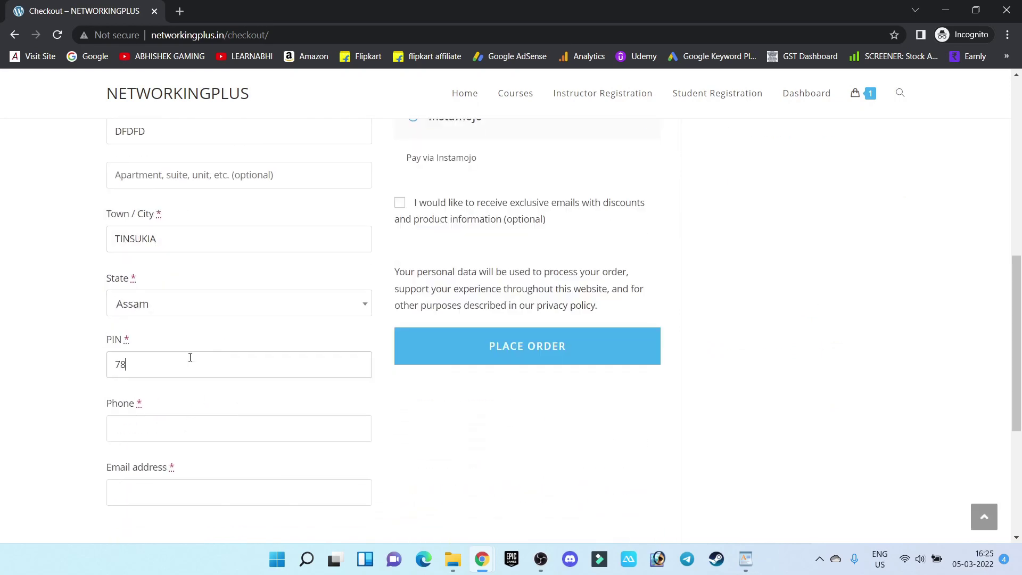
click(188, 357)
text(9999999999)
click(233, 424)
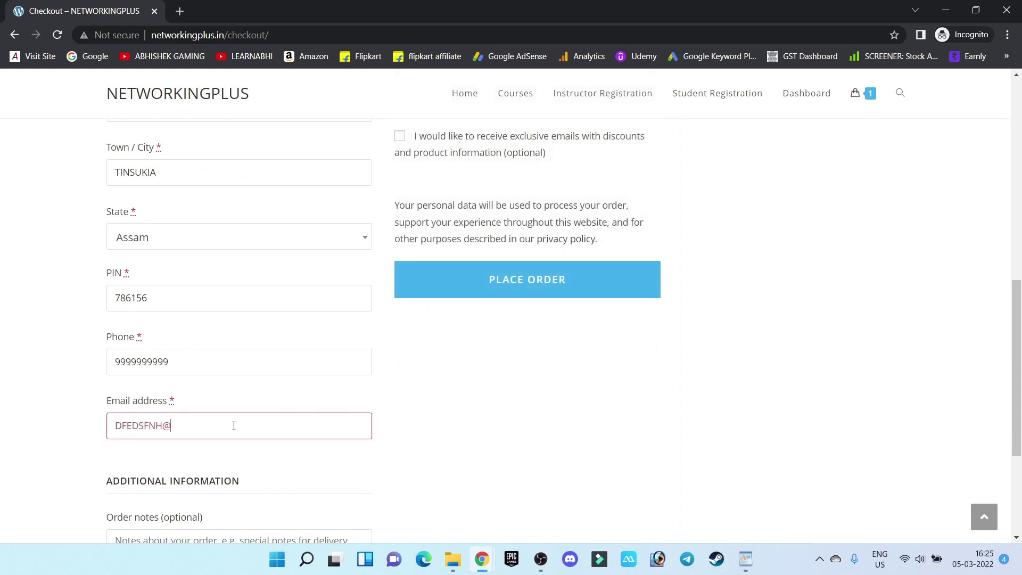
Step: Place the order and expand More payment options on the ₹499 Instamojo page
click(517, 287)
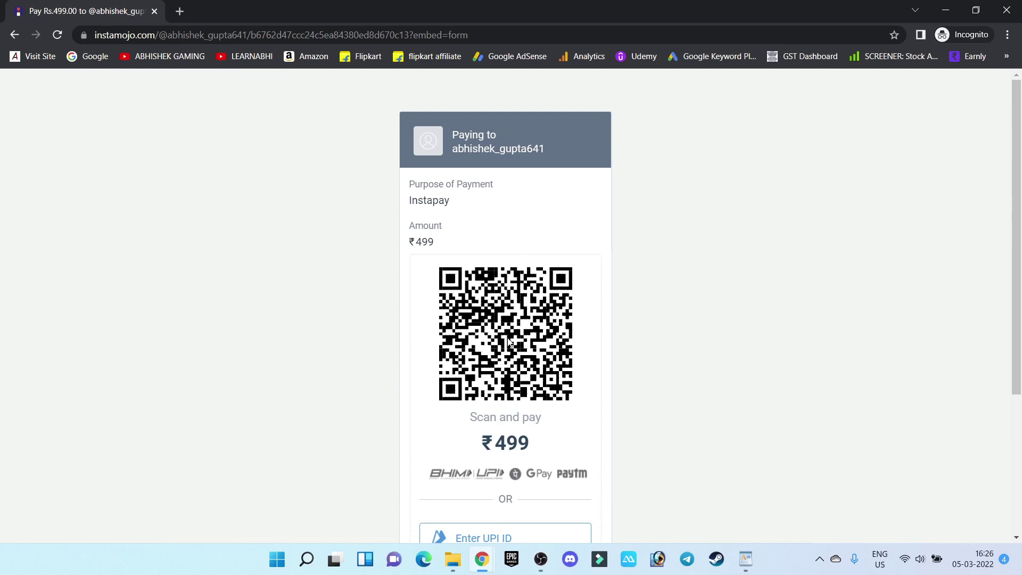
scroll(509, 342, down, 4)
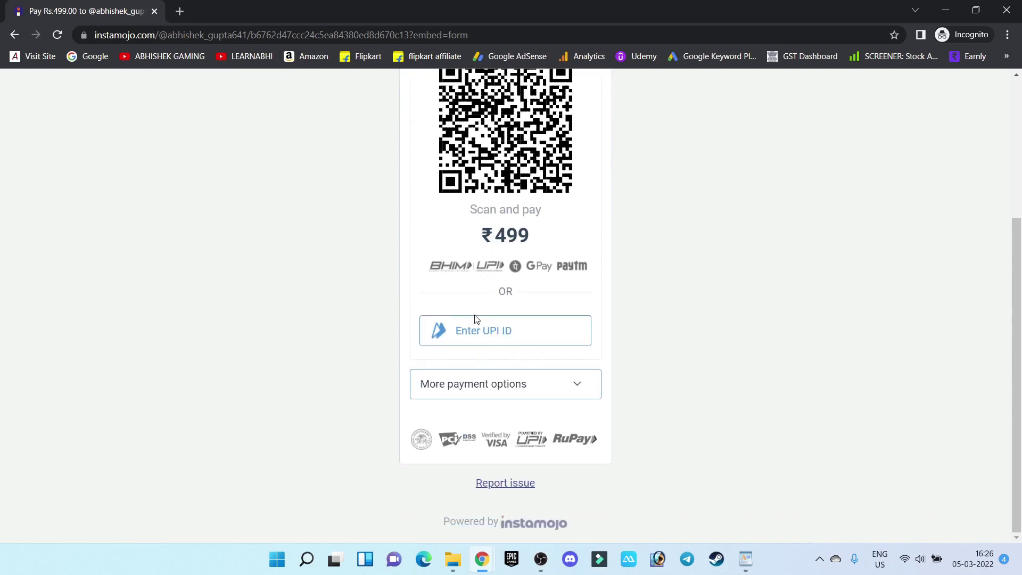
click(531, 383)
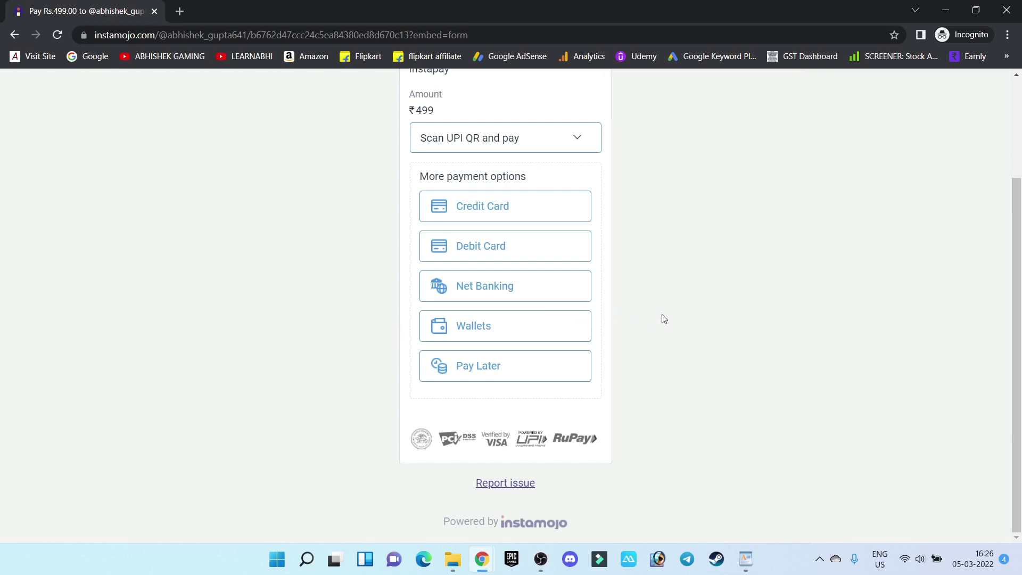
scroll(664, 318, up, 3)
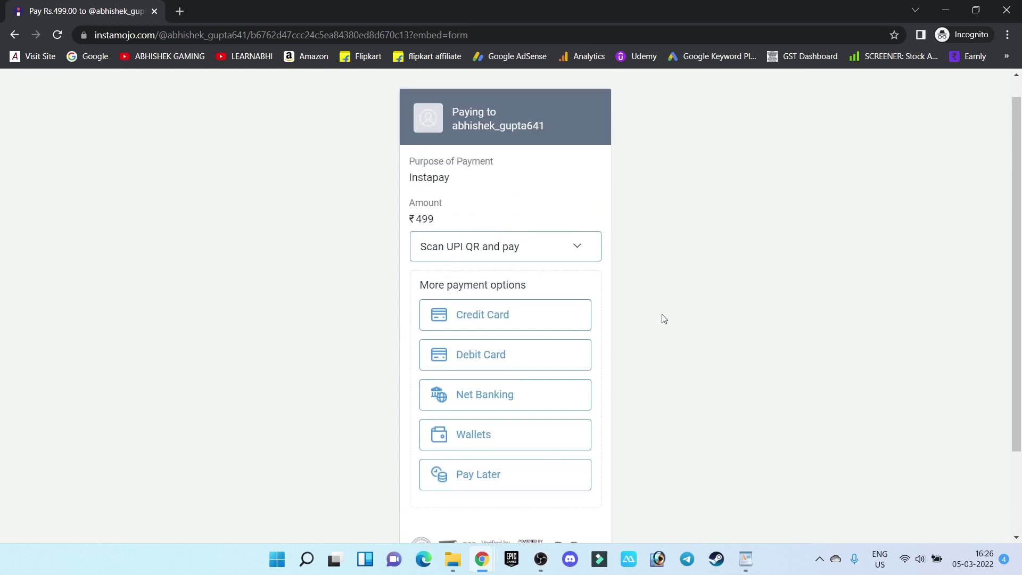